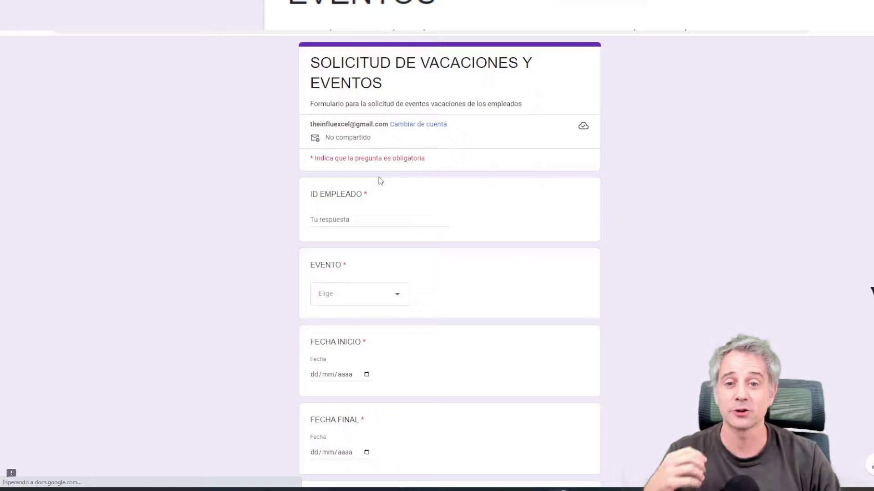
Enter employee ID 1 and choose VACACIONES as the event.
click(364, 199)
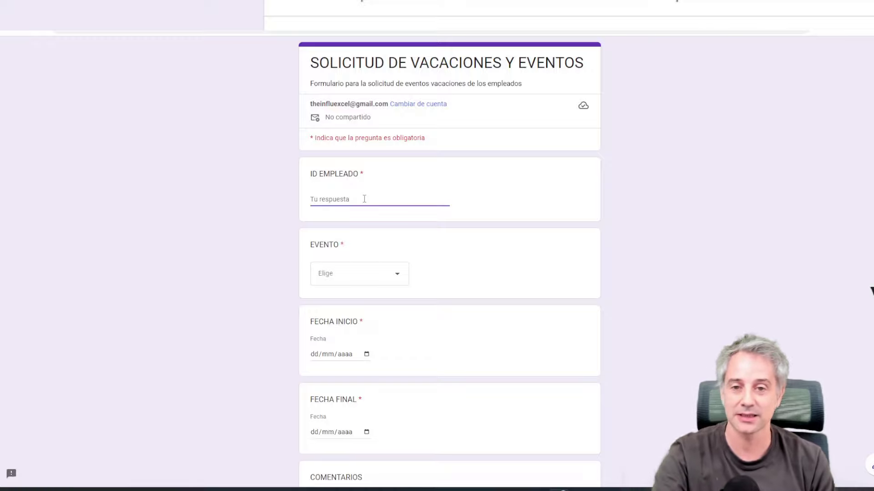
text(1)
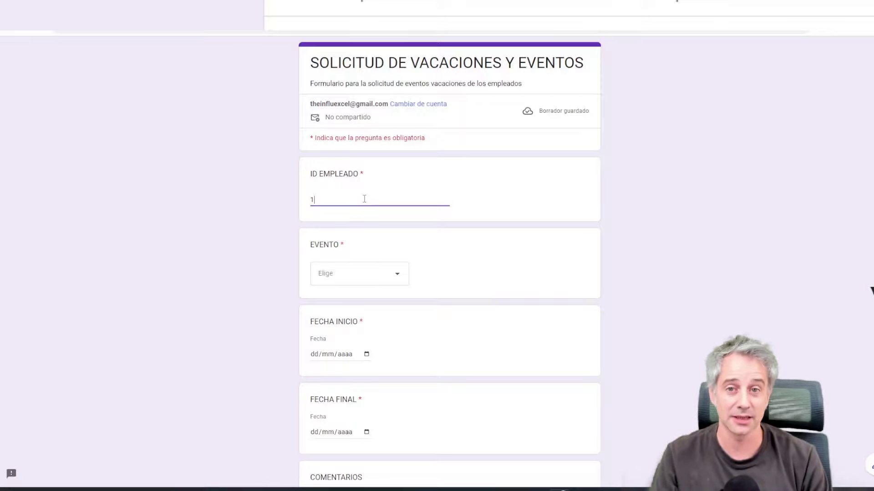
click(393, 283)
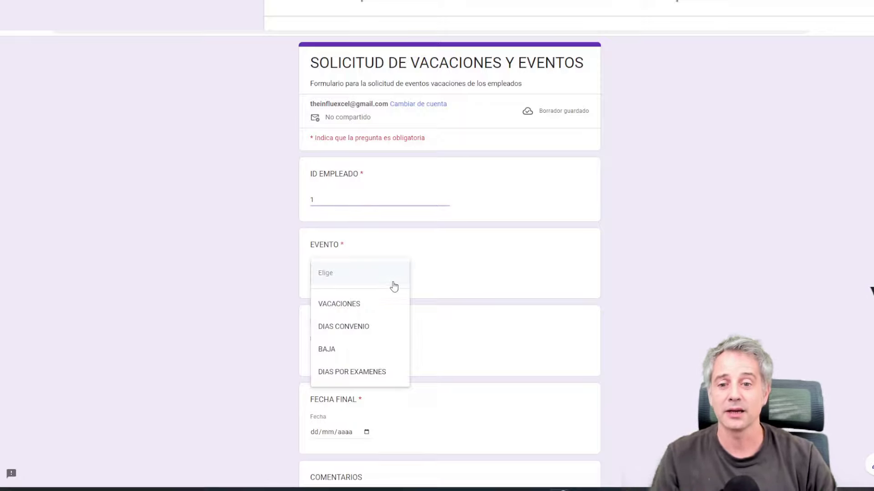
click(377, 303)
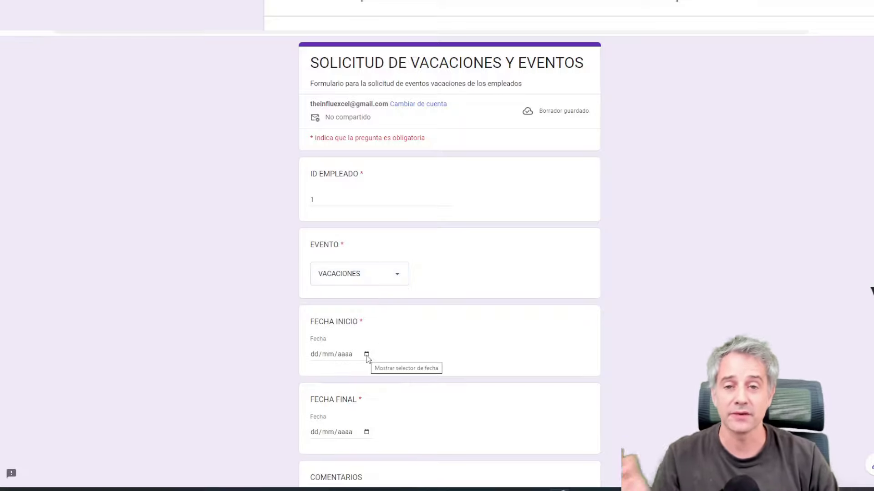
Set the start date to 11/12/2023 and the end date to 23/12/2023.
click(367, 355)
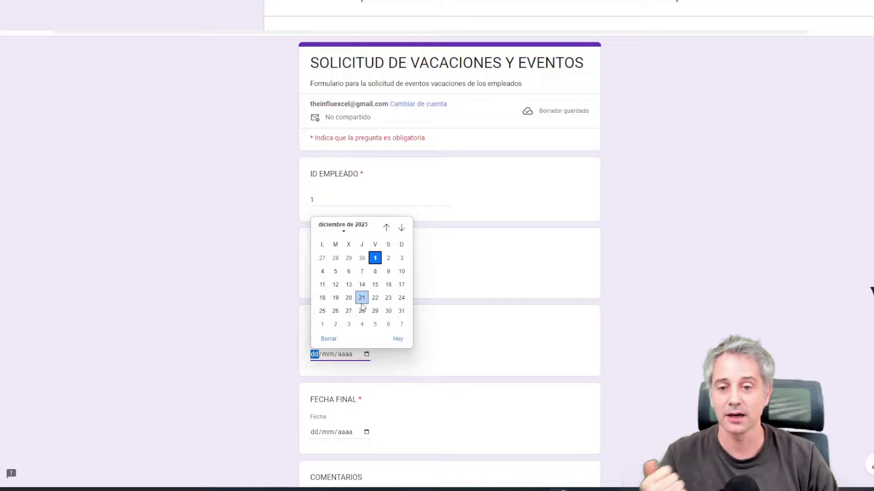
click(321, 285)
click(367, 432)
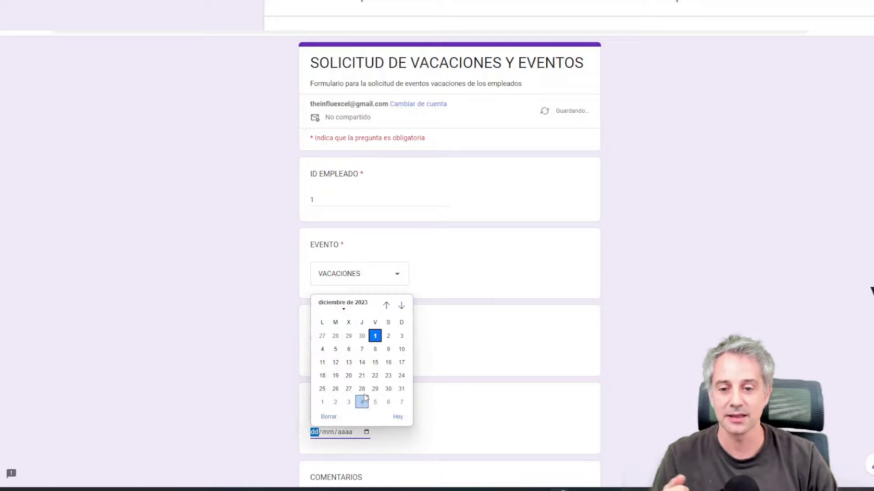
click(388, 375)
scroll(386, 378, down, 3)
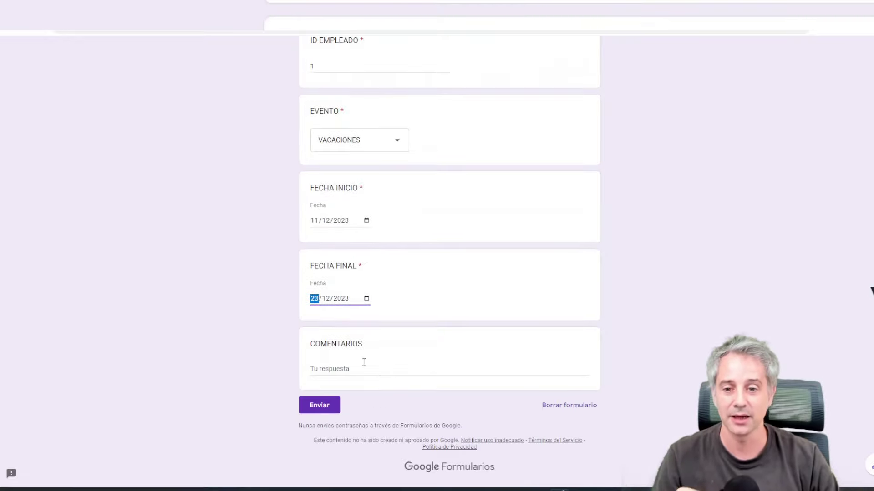
Add the comment 'Vacaciones pre Navideñas' and submit the request form.
click(360, 369)
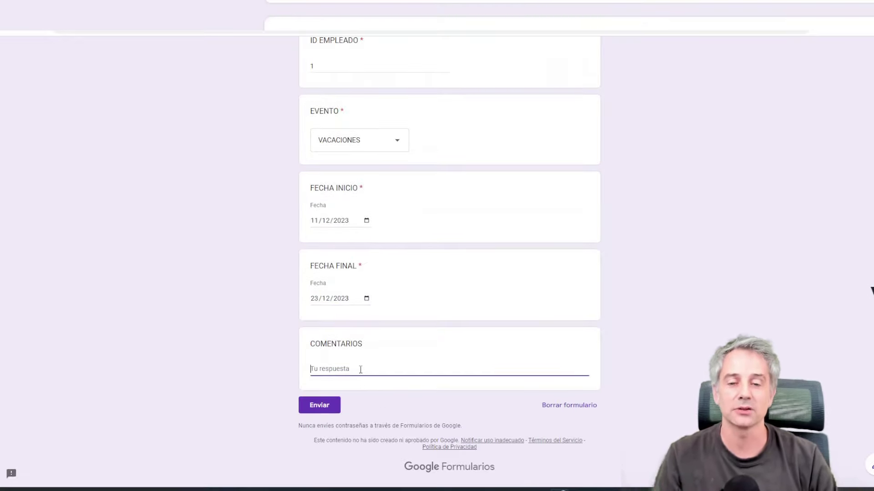
text(Vacac)
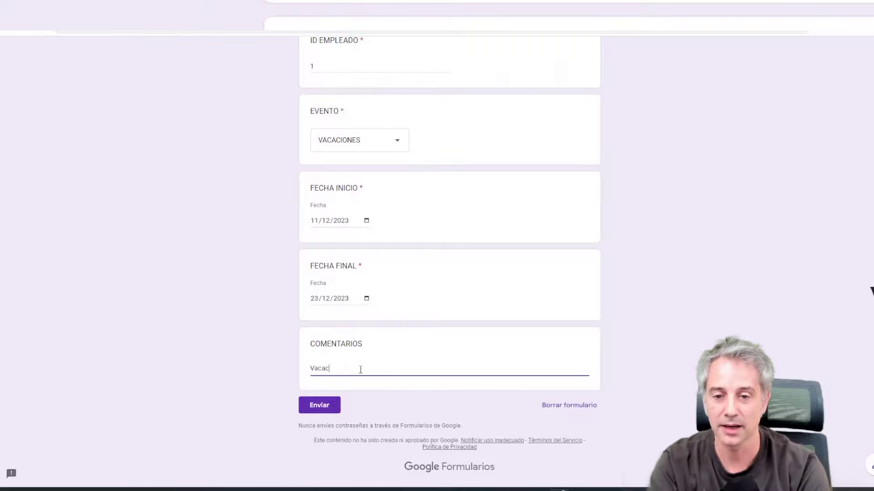
text(iones pre Navideñ)
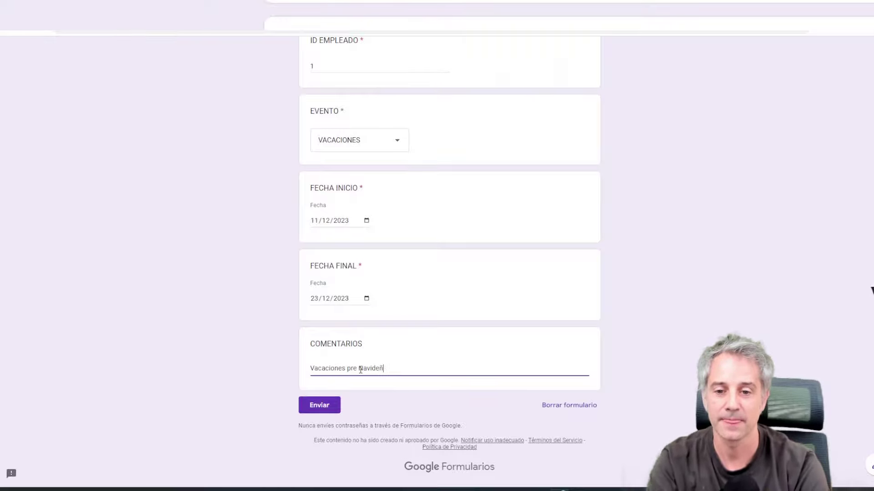
text(as)
click(330, 409)
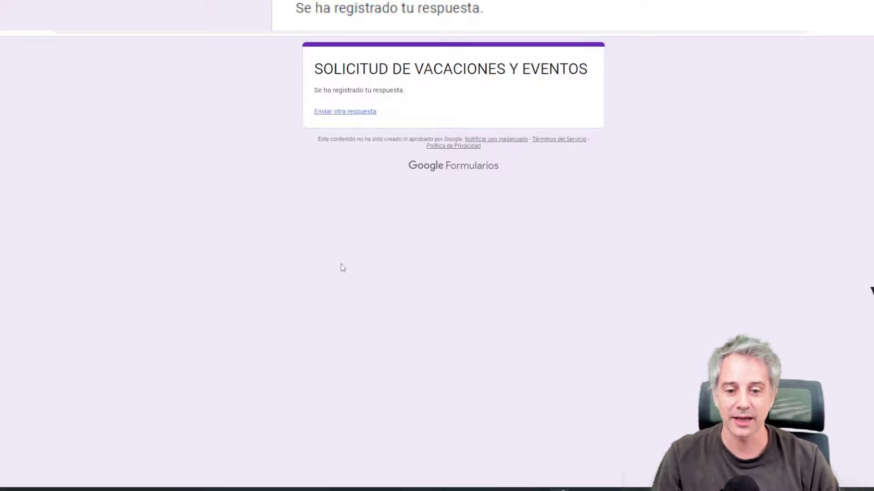
mouse_move(524, 486)
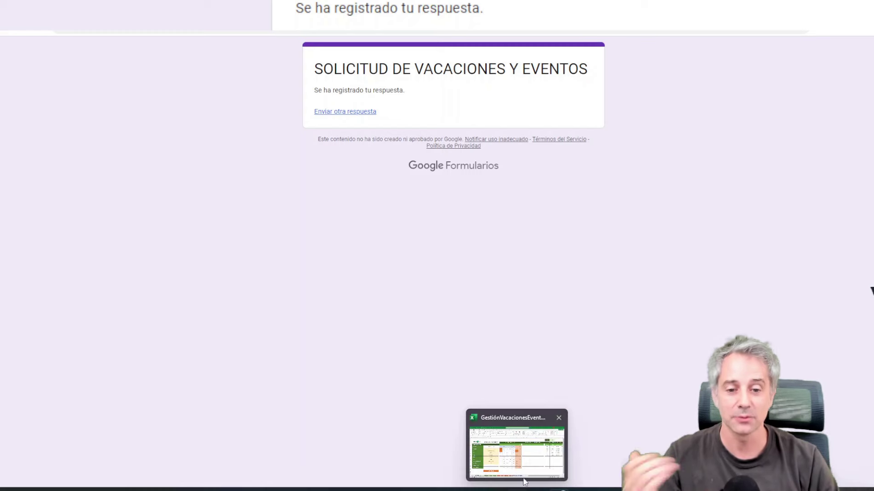
In the Excel workbook, load request 14 (11/12 - 23/12) into cell C8 of the approval sheet.
click(517, 444)
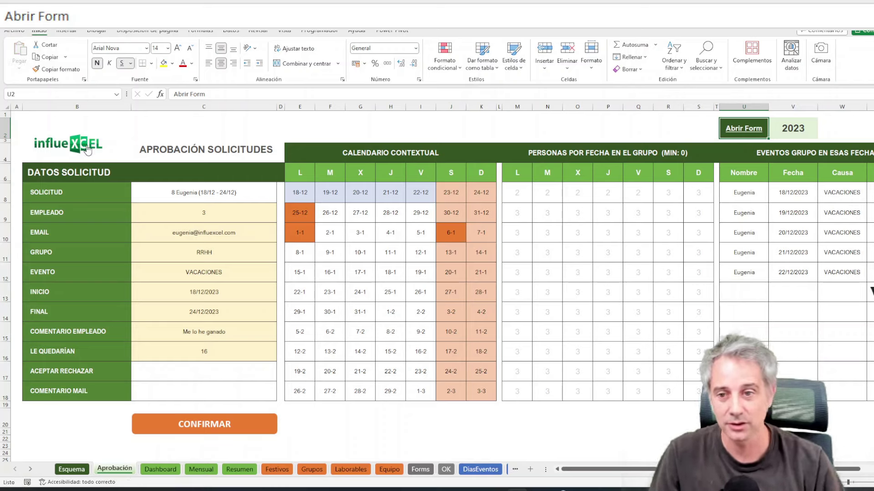
click(219, 192)
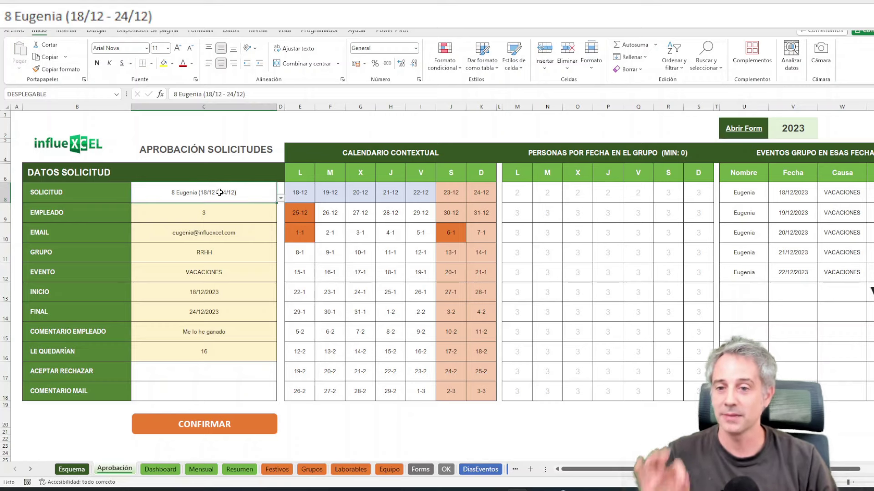
click(280, 199)
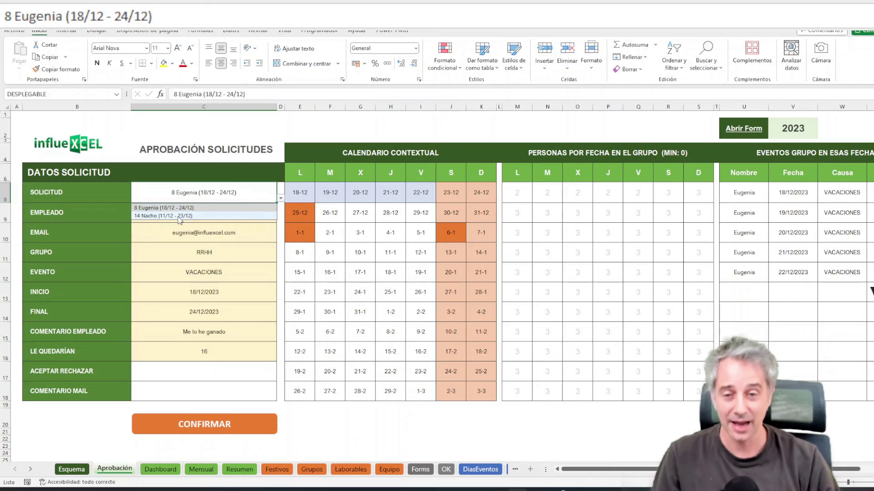
click(179, 216)
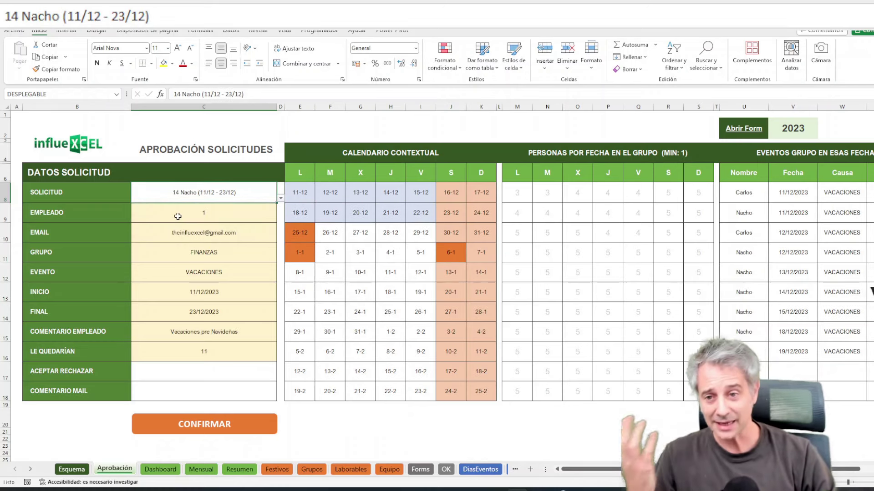
click(212, 235)
click(223, 257)
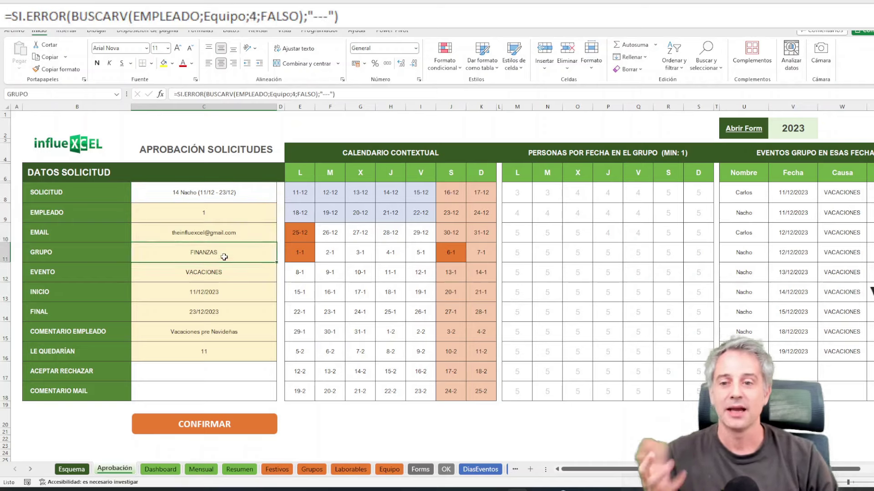
click(227, 278)
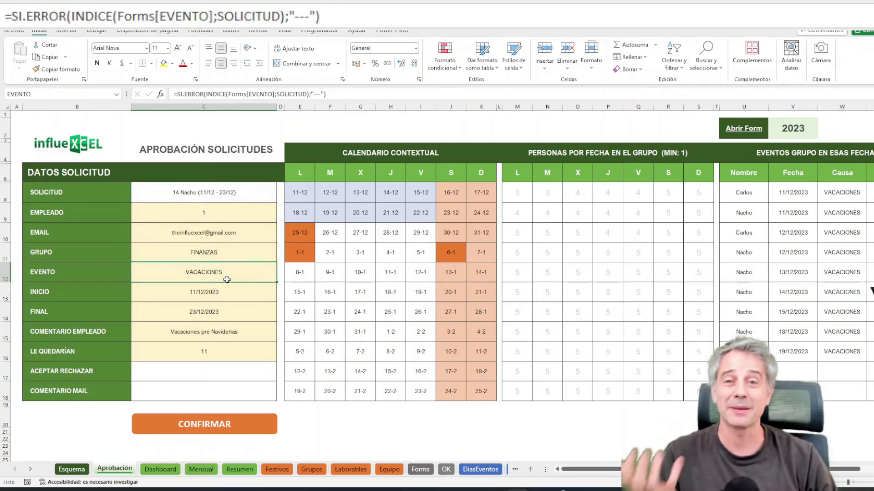
drag(226, 297, 224, 314)
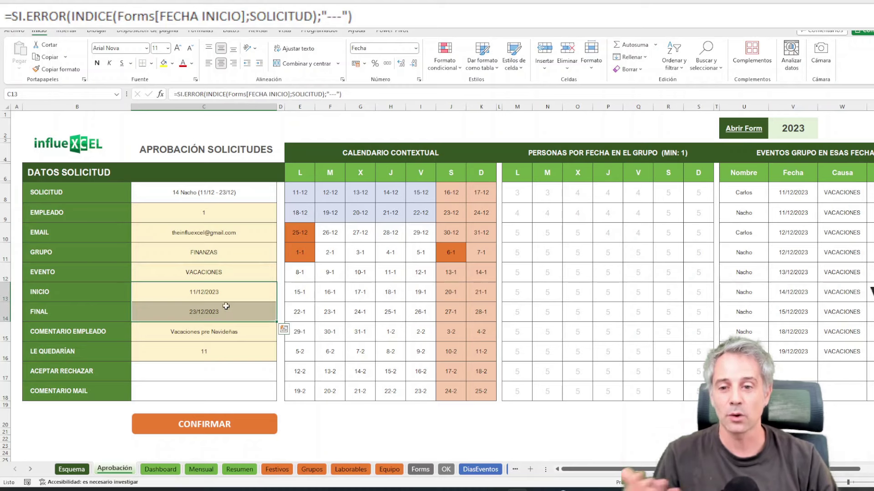
click(222, 334)
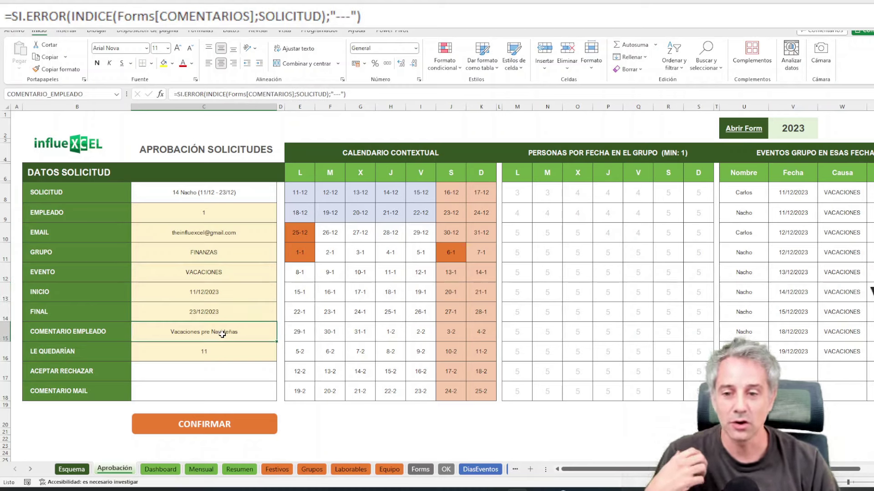
click(196, 347)
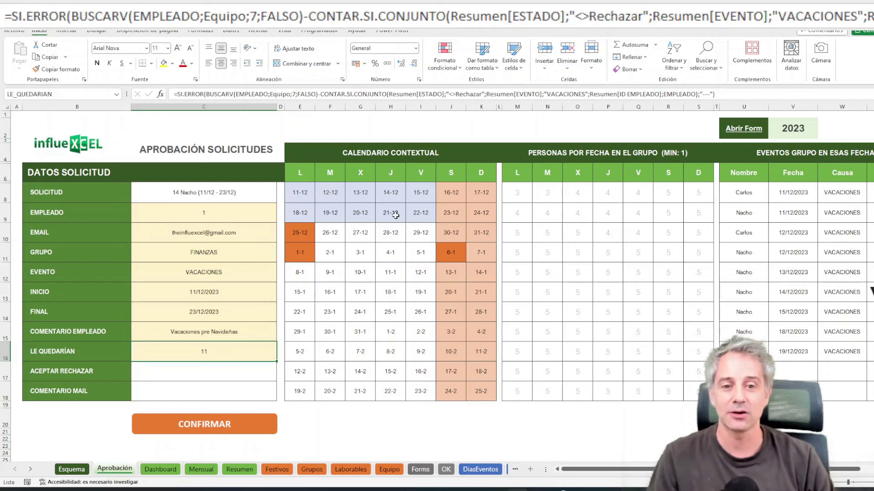
click(420, 193)
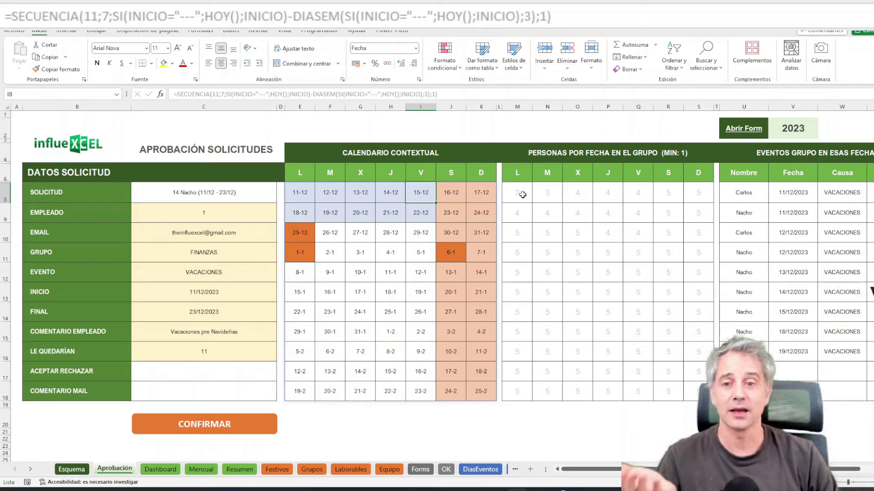
Review the per-date group count formulas, then open the Grupos sheet of group minimums.
click(563, 197)
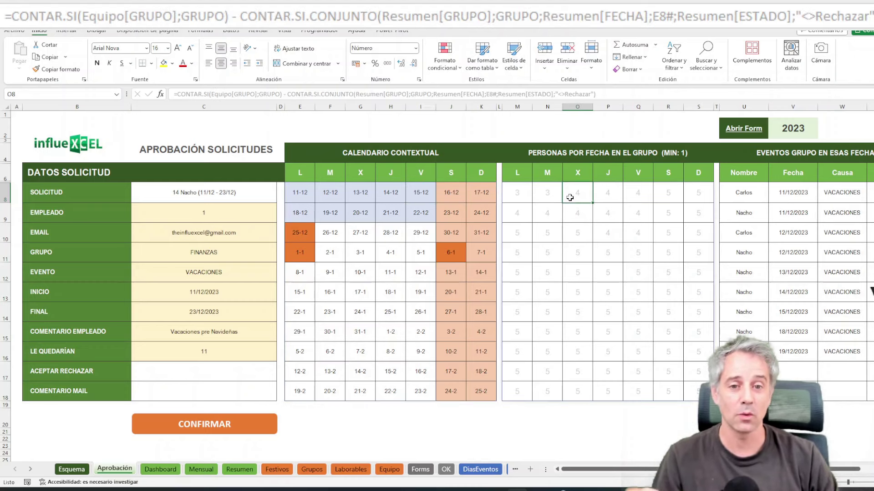
click(614, 194)
click(642, 194)
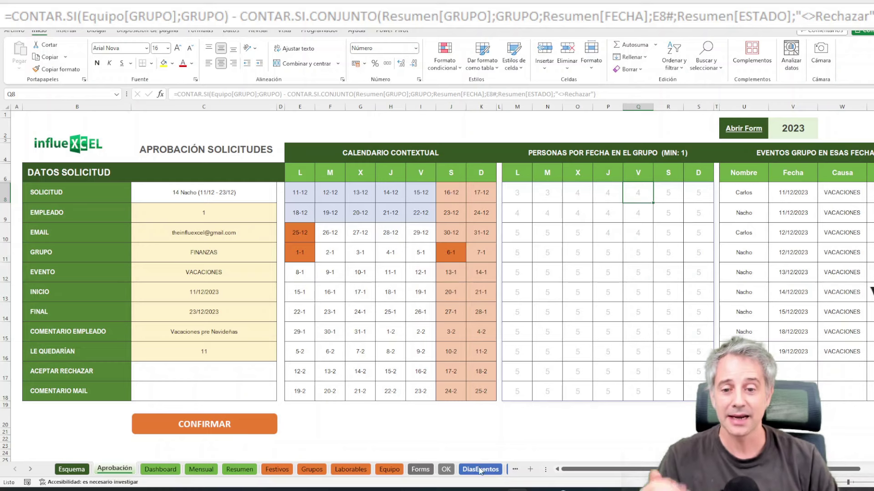
click(310, 469)
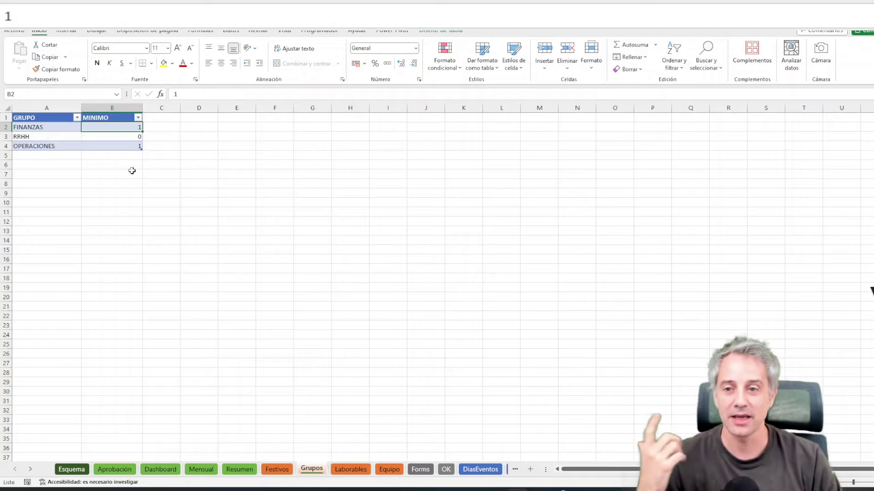
Set the FINANZAS minimum in B2 to 4 and go back to the Aprobación sheet.
text(4)
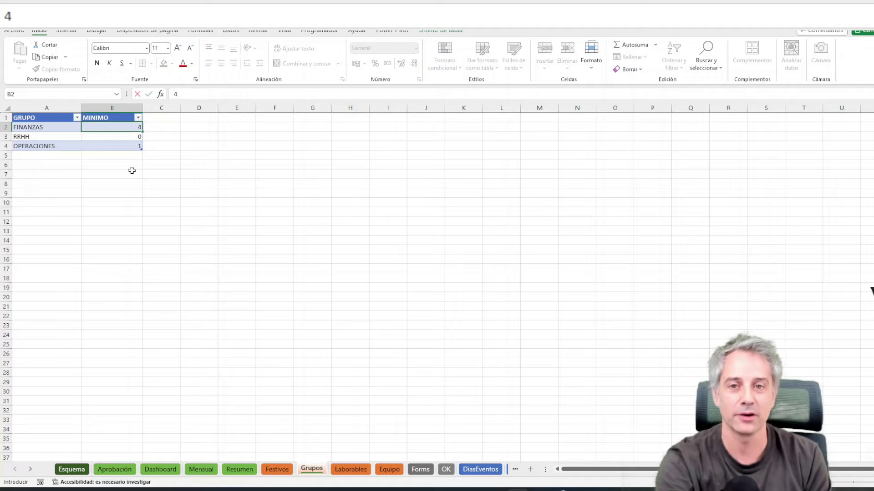
key(Return)
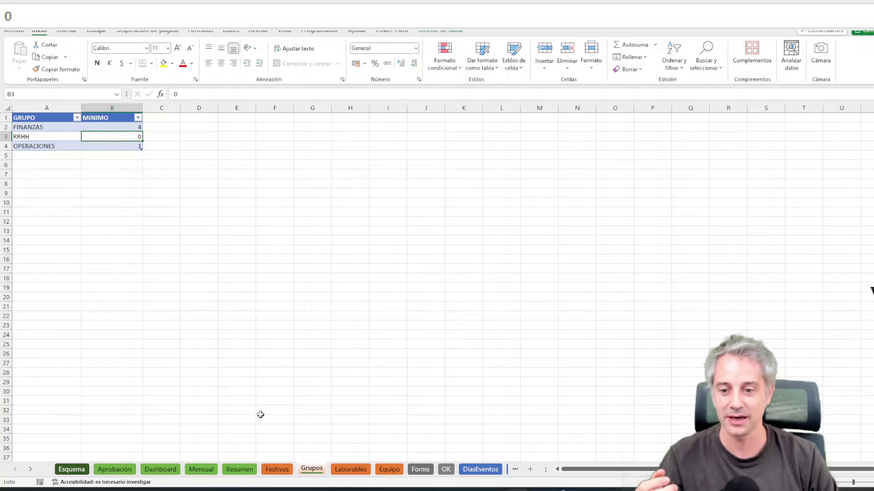
click(114, 469)
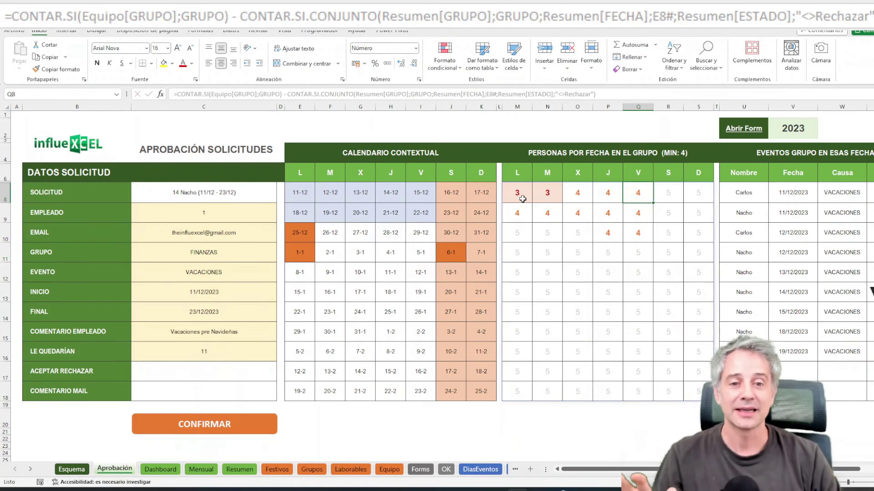
drag(522, 199, 548, 194)
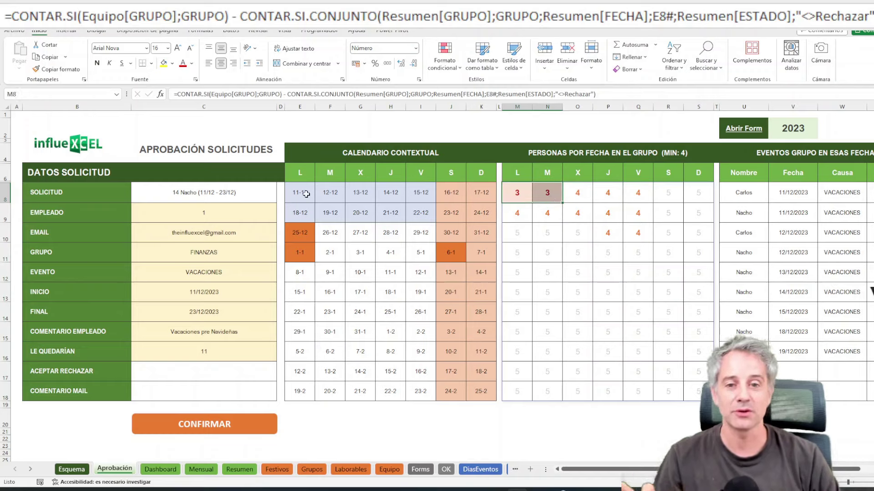
click(537, 196)
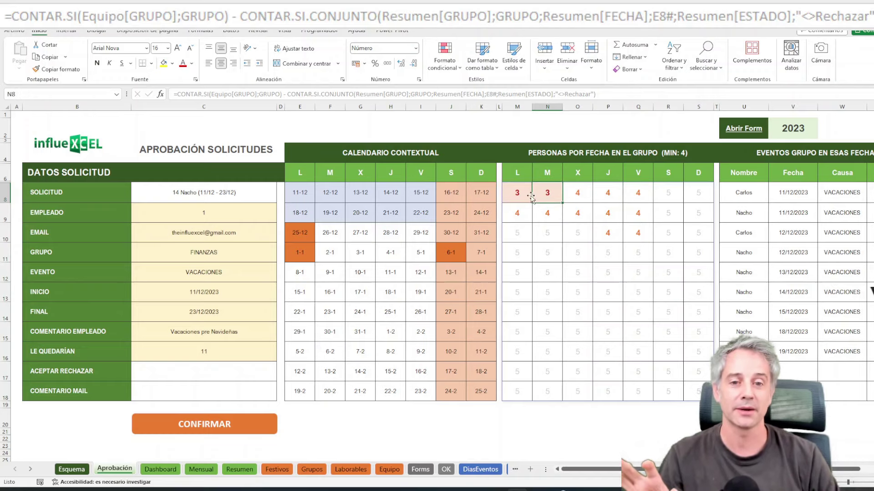
click(527, 196)
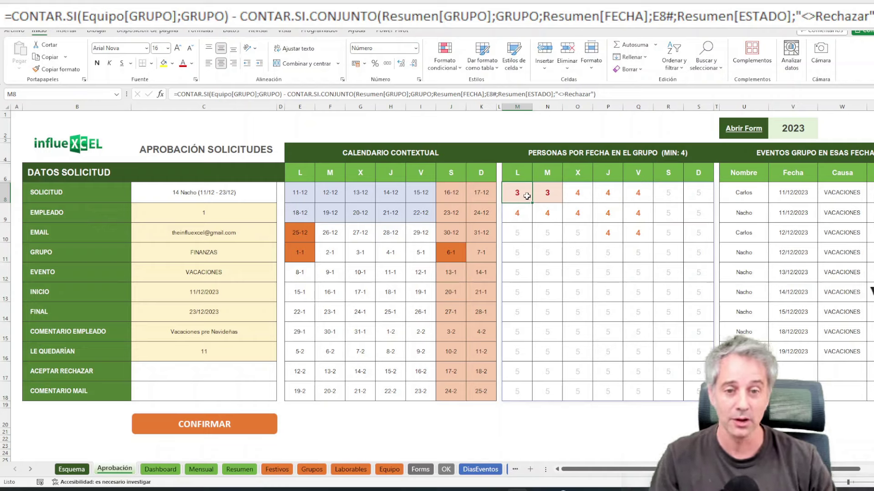
drag(578, 191, 639, 232)
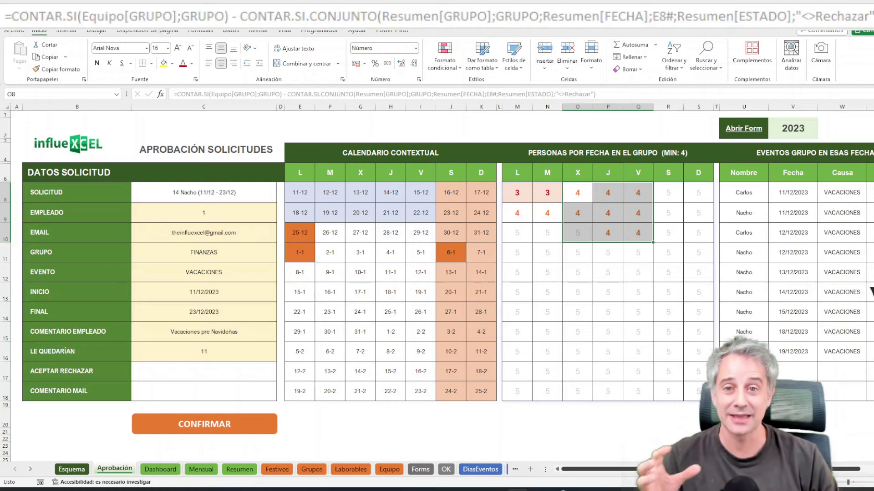
Inspect the events table U8:X17, the M8 count formula and the CONFLICTO legend in Z8.
scroll(500, 273, right, 3)
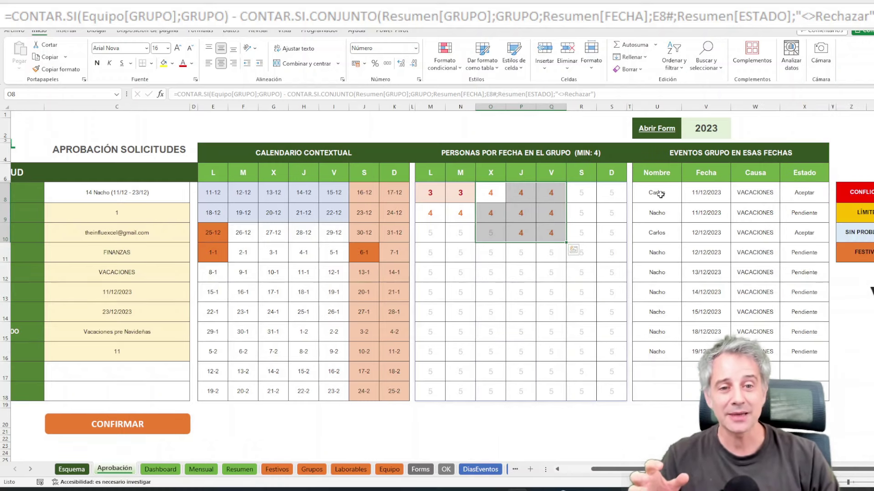
drag(658, 193, 773, 261)
key(ctrl+a)
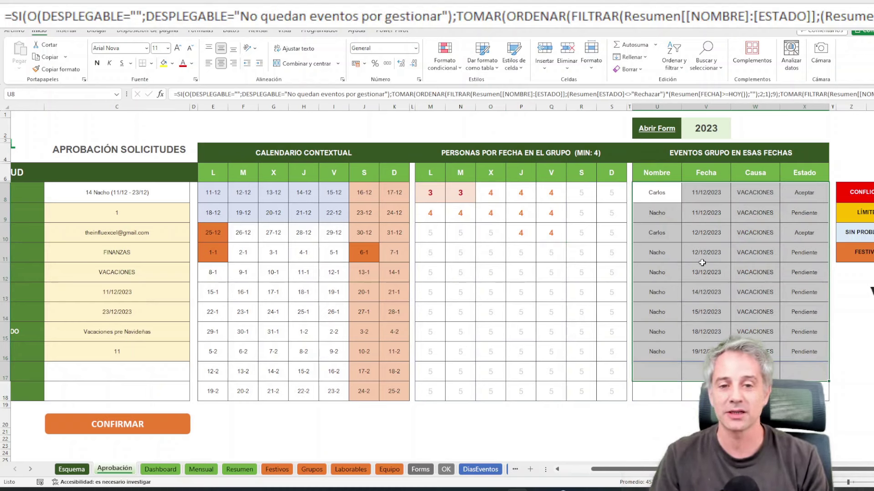
click(669, 197)
click(665, 215)
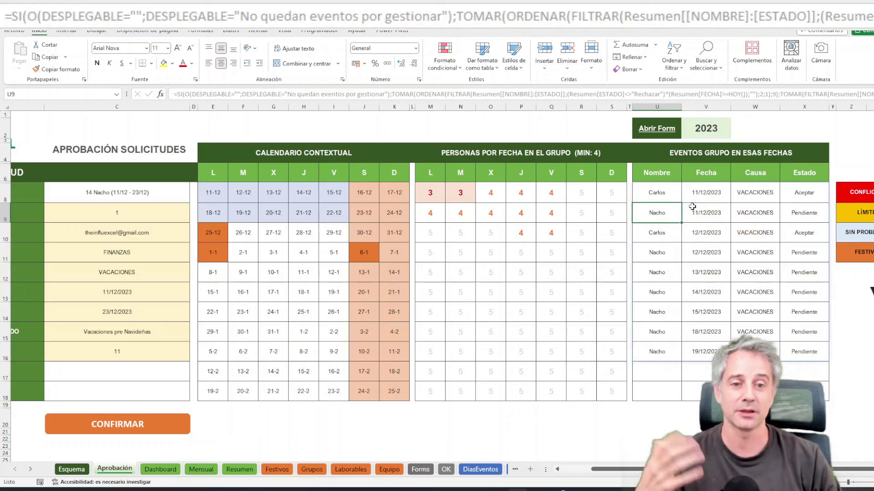
click(439, 196)
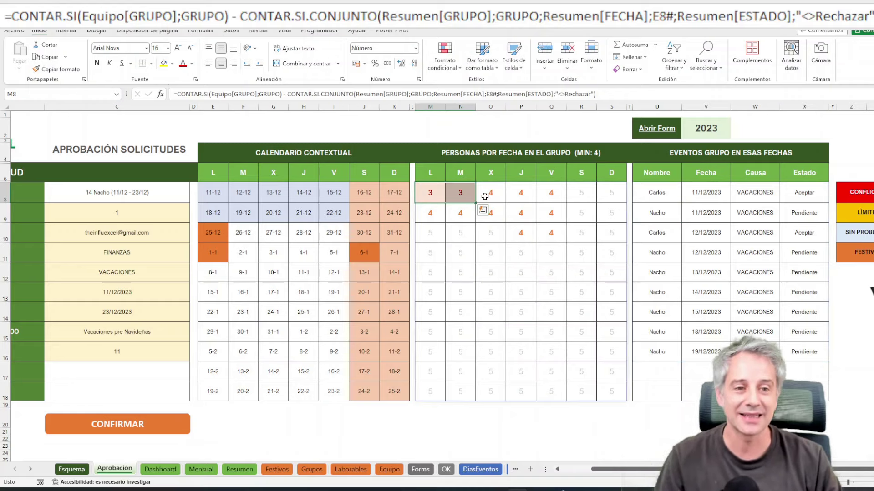
click(846, 194)
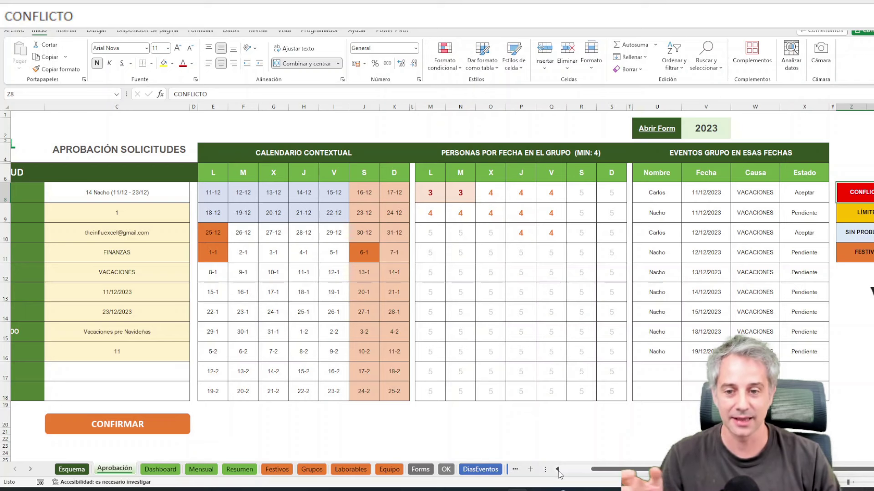
Show the Aceptar / Rechazar choices for decision cell C17.
click(556, 469)
click(263, 371)
click(280, 377)
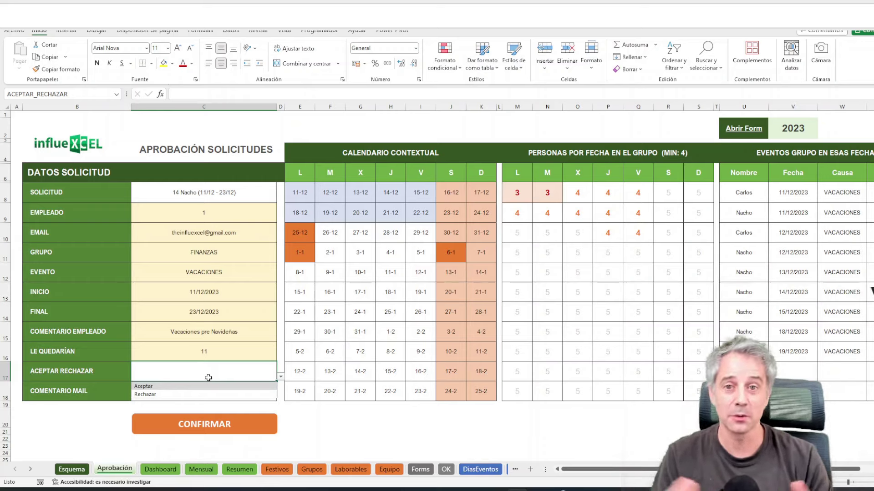
Set the decision to Rechazar with mail comment 'Los días 11 y 12 no peude ser porque ya están cogidas'.
click(207, 386)
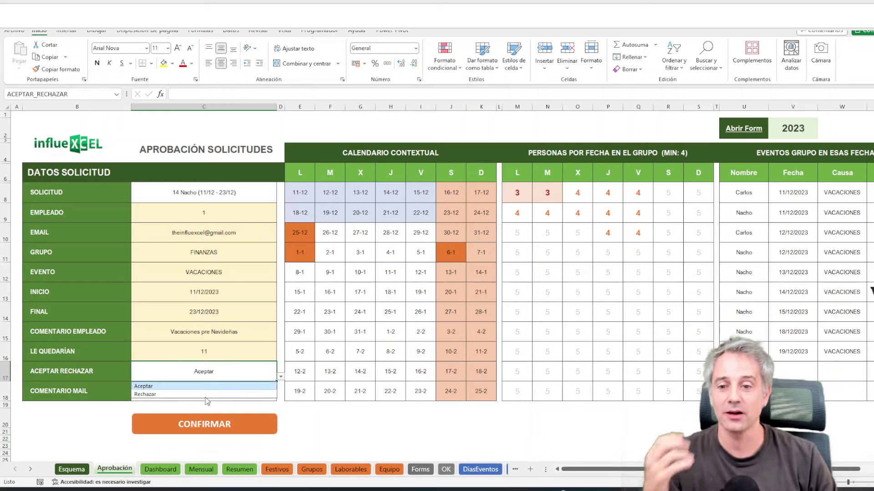
click(206, 399)
click(274, 378)
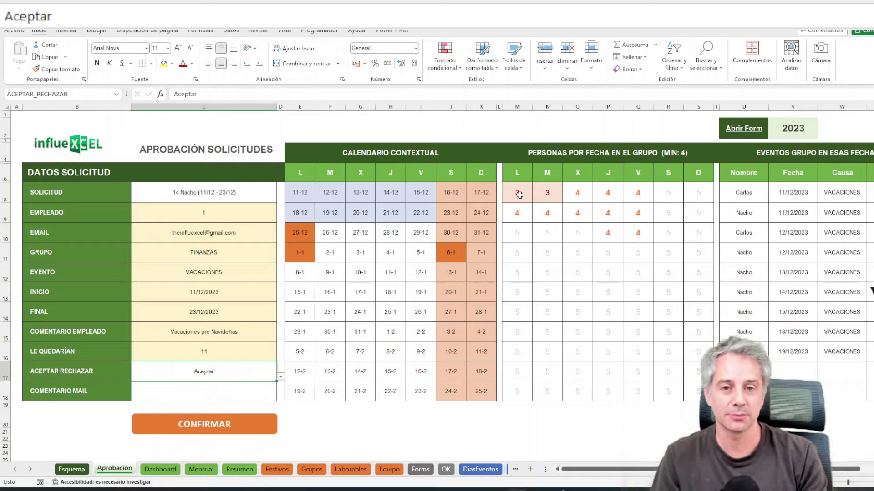
click(280, 377)
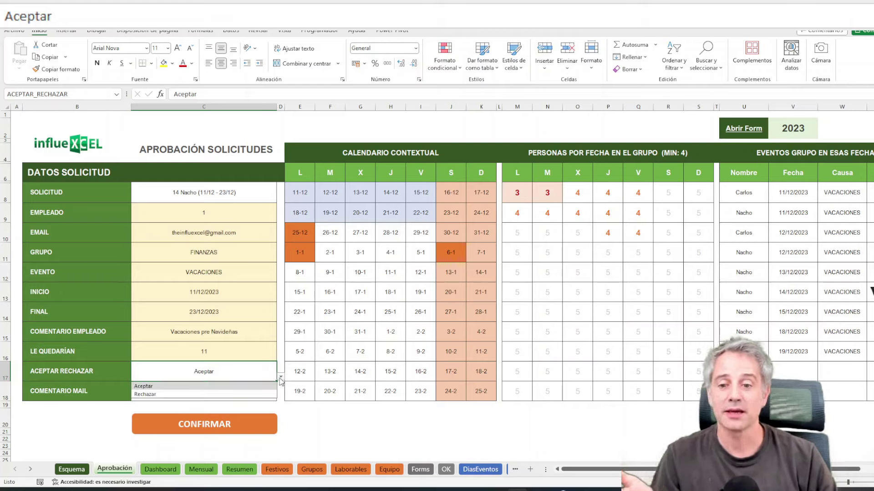
click(220, 395)
click(219, 397)
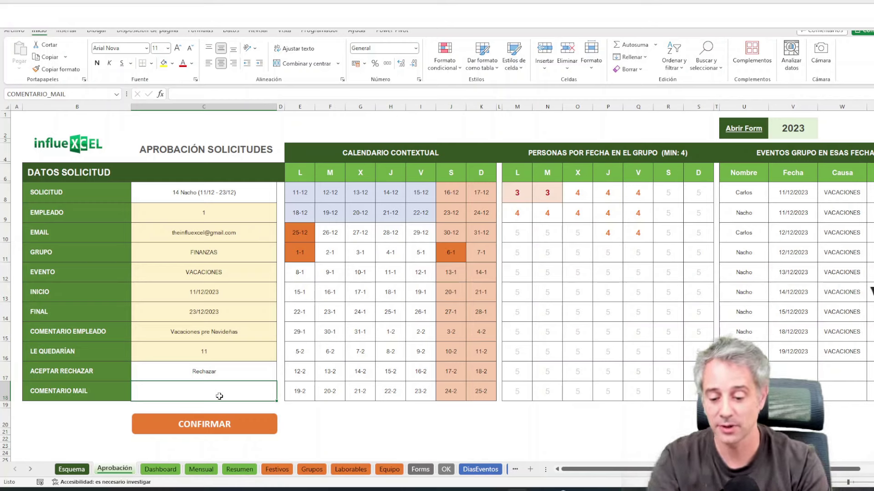
text(Los dí)
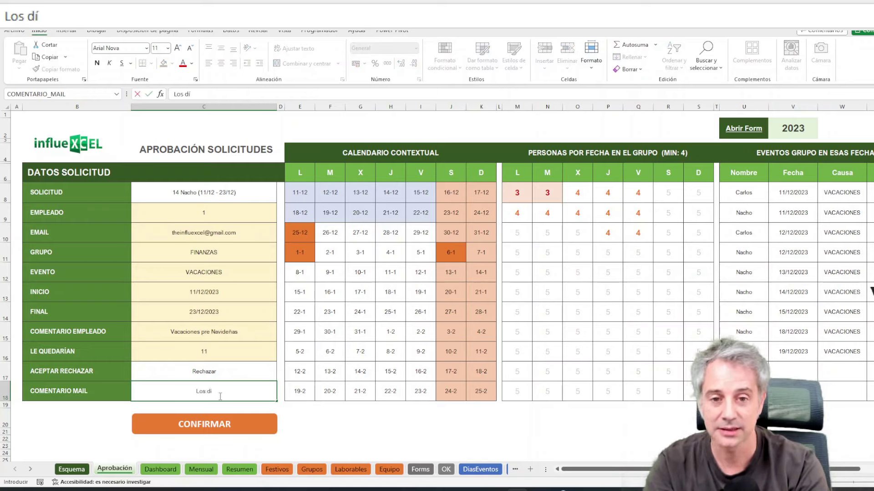
text(as 11 y)
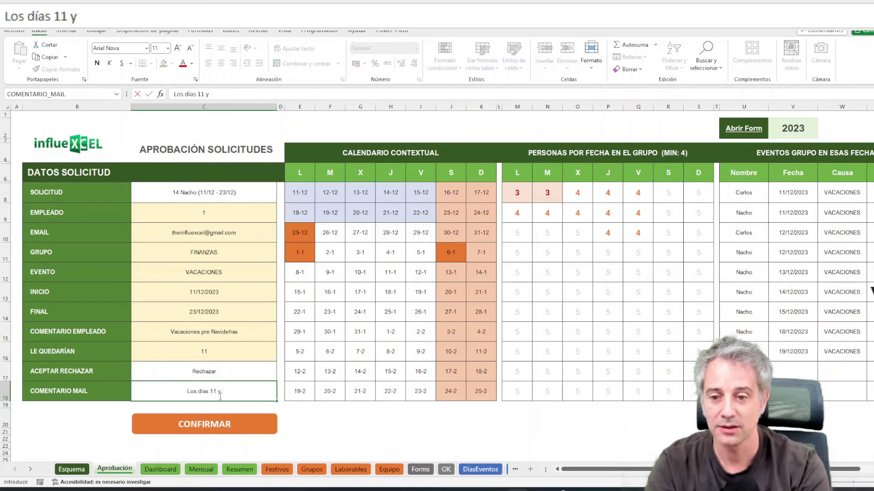
text( 12 no peude )
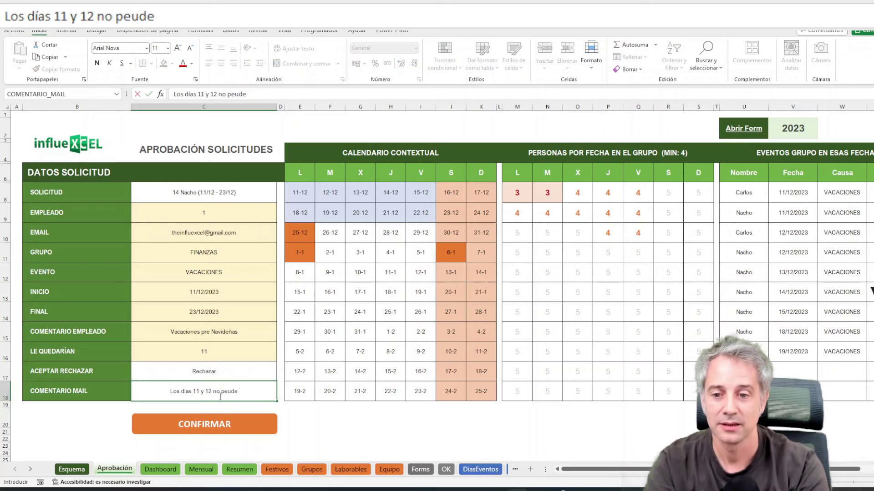
text(ser porque ya es)
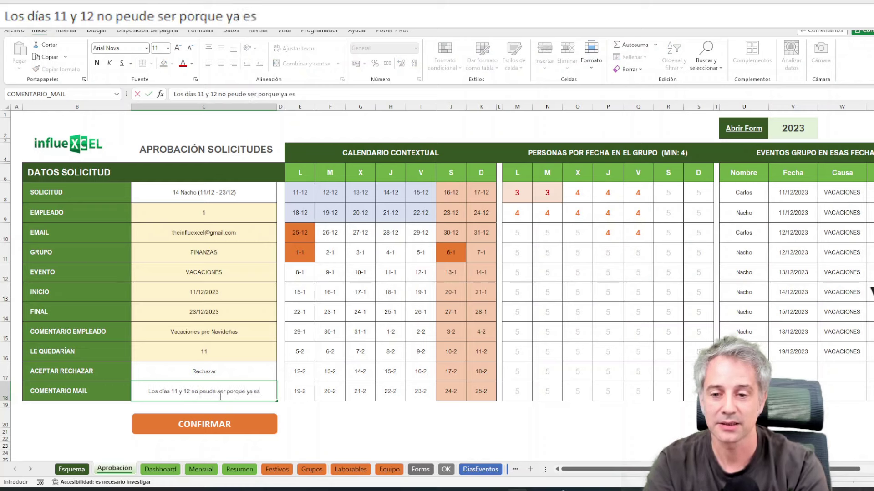
text(tán cogidas)
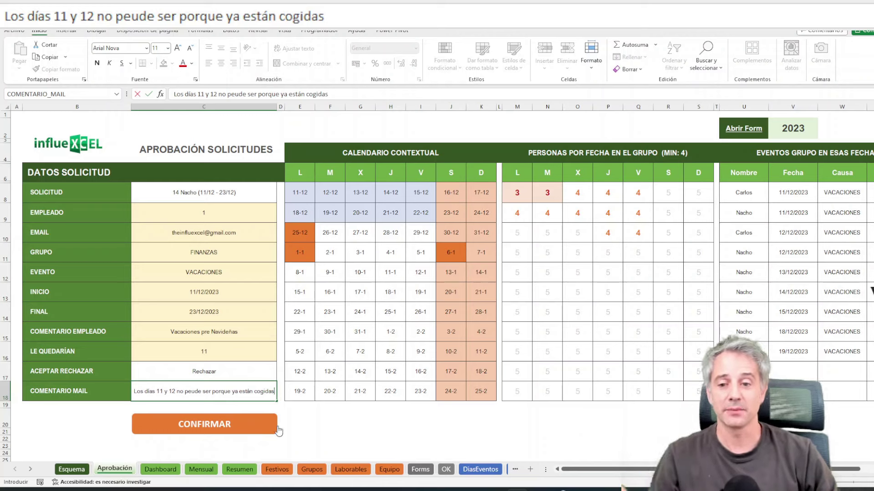
Confirm the rejection, check its new log row on the OK sheet, and return to Aprobación.
click(247, 422)
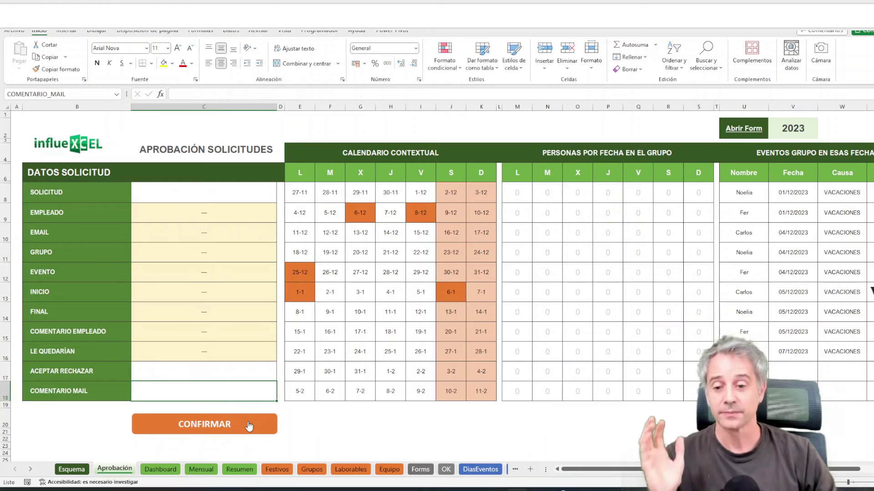
click(445, 469)
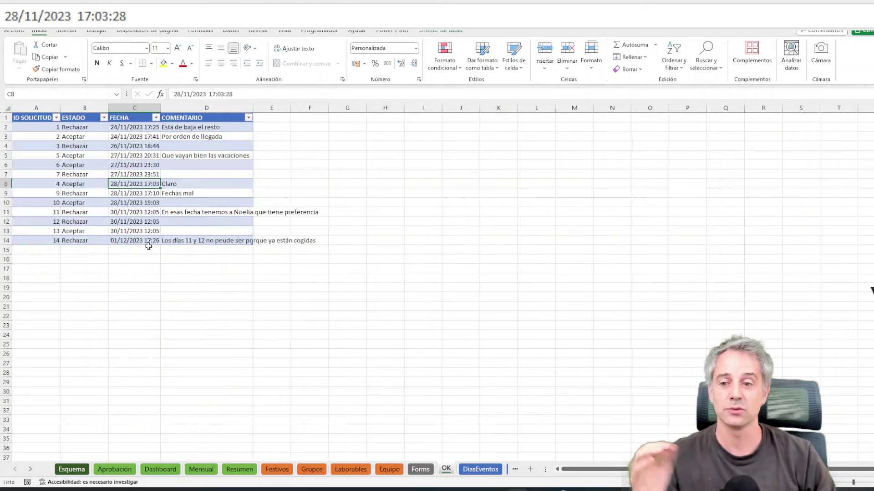
click(114, 469)
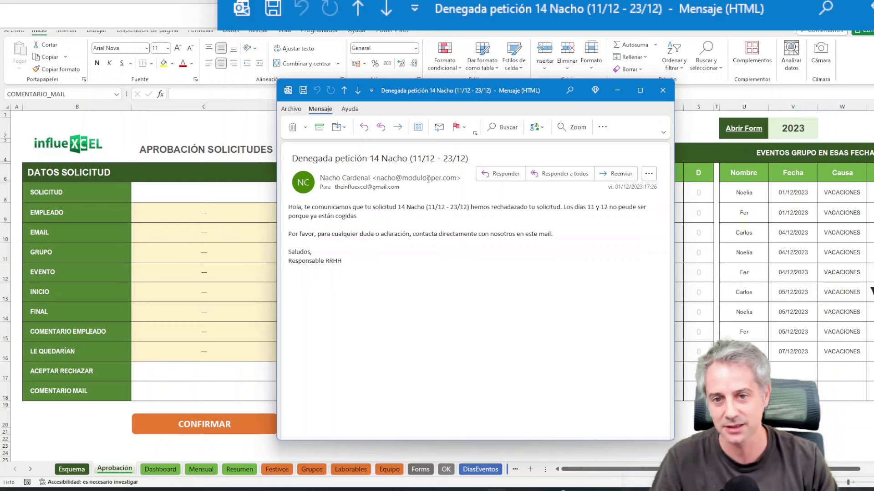
Close the Outlook denial email and select the mail comment cell in the cleared form.
click(663, 90)
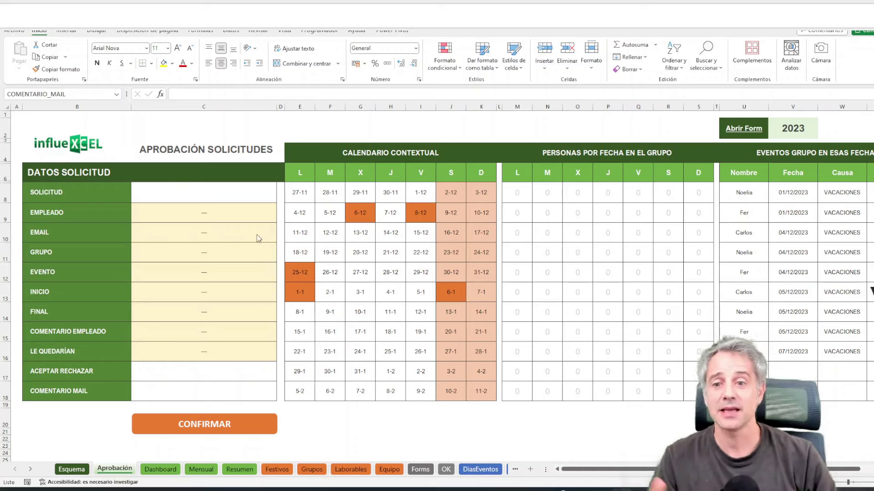
click(250, 196)
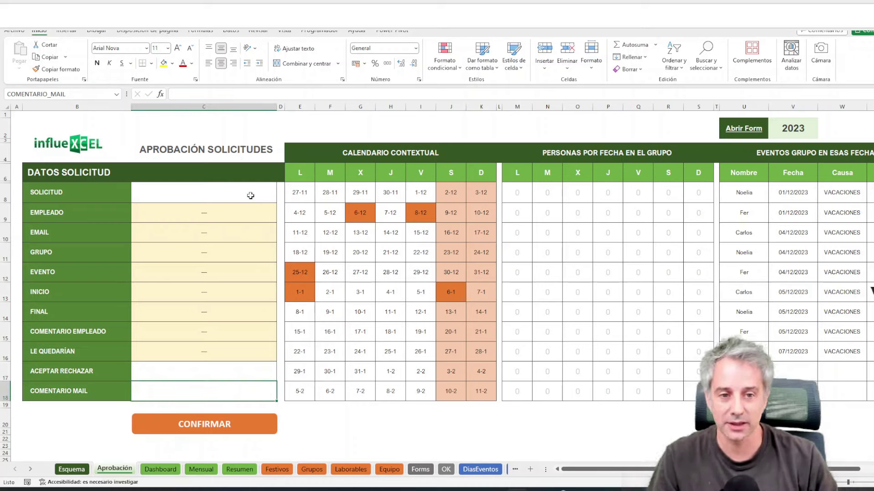
Open the Dashboard sheet and inspect the employee-name and day lookup formulas.
key(Up)
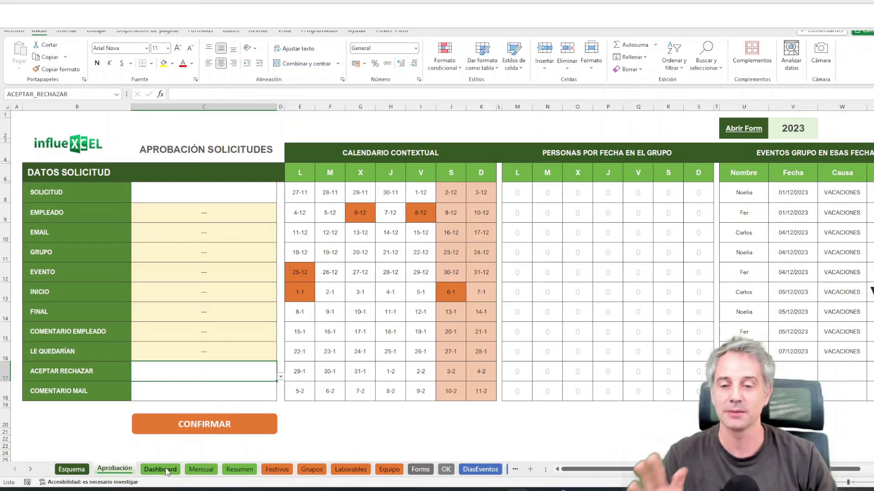
click(160, 469)
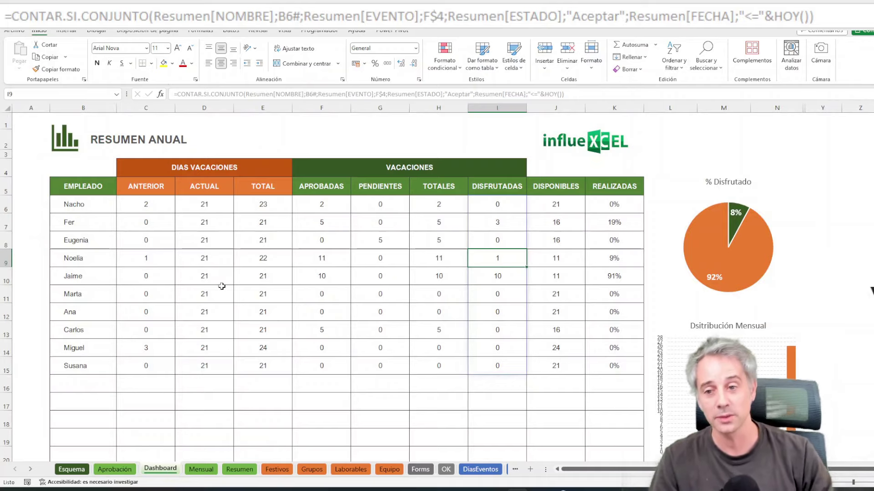
mouse_move(109, 207)
mouse_down()
mouse_move(93, 351)
mouse_move(84, 366)
mouse_up()
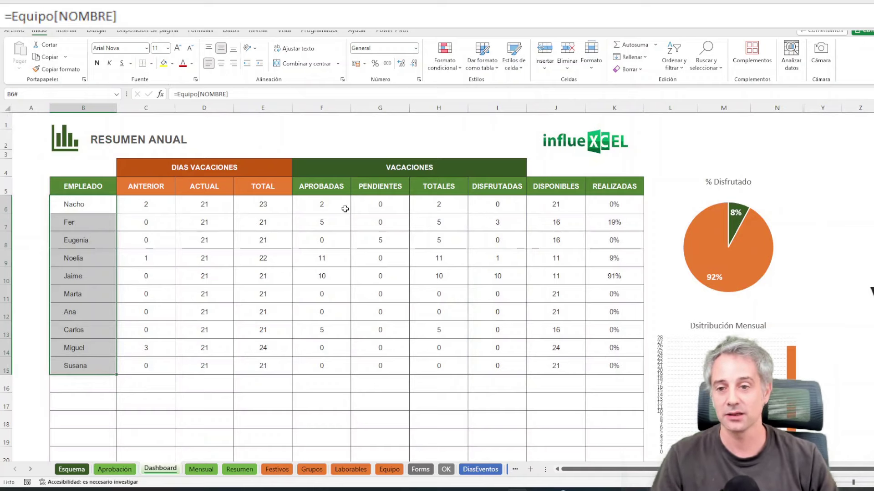
mouse_move(146, 204)
mouse_down()
mouse_move(248, 341)
mouse_move(250, 379)
mouse_up()
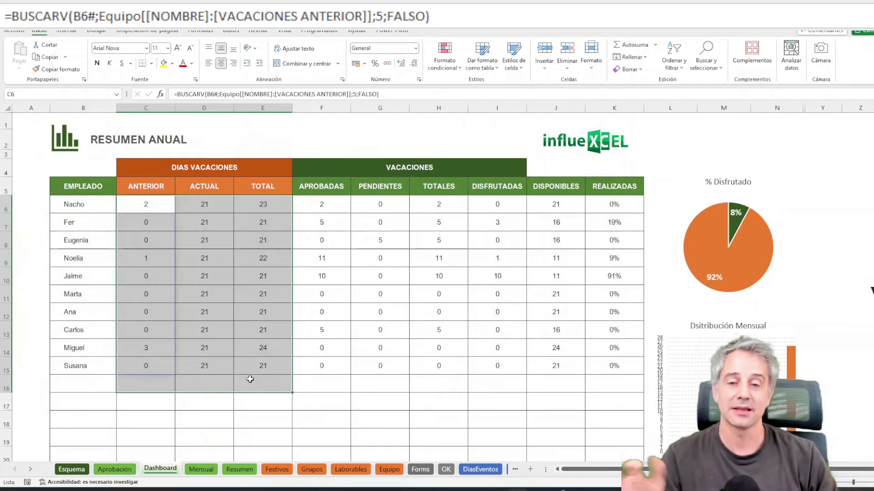
Review the ACTUAL, ANTERIOR, TOTAL, APROBADAS, PENDIENTES, TOTALES and DISPONIBLES formulas.
click(189, 254)
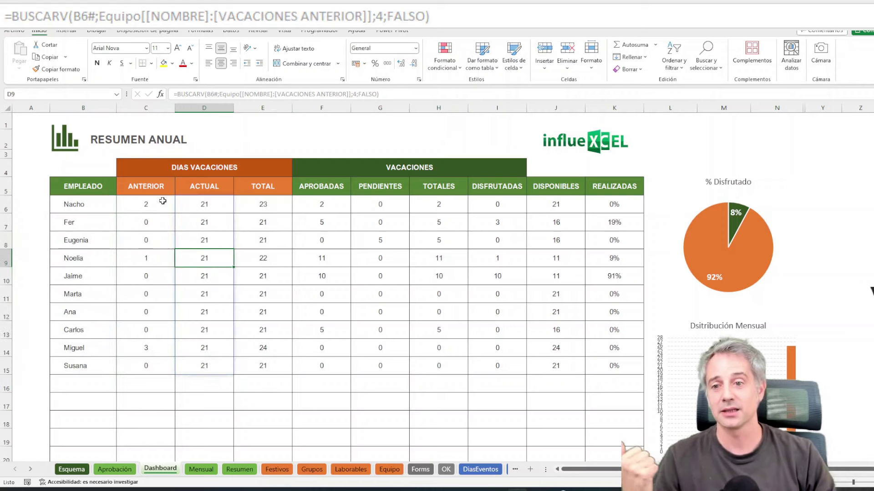
click(163, 200)
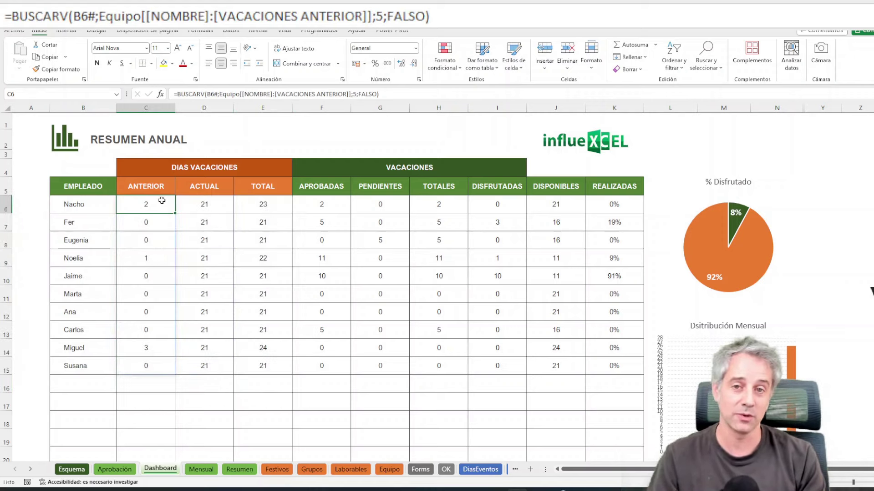
drag(187, 204, 205, 351)
mouse_move(273, 203)
mouse_down()
mouse_move(275, 314)
mouse_move(264, 361)
mouse_move(271, 366)
mouse_up()
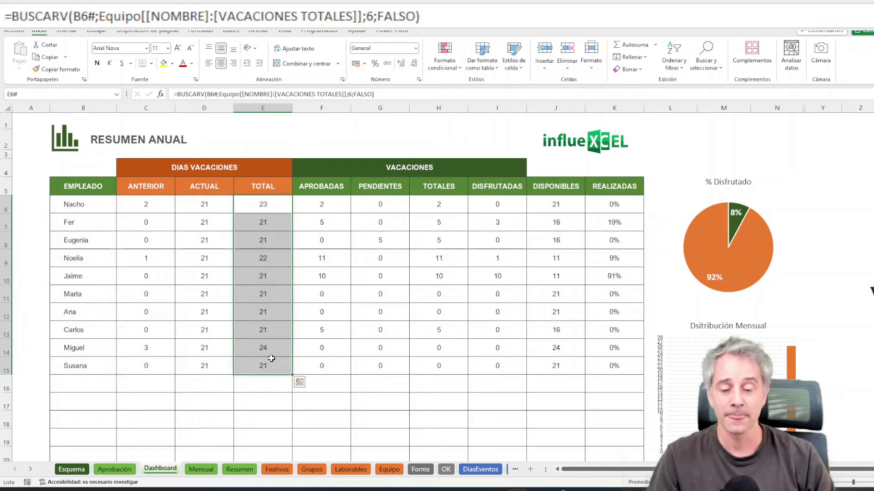
drag(335, 207, 332, 236)
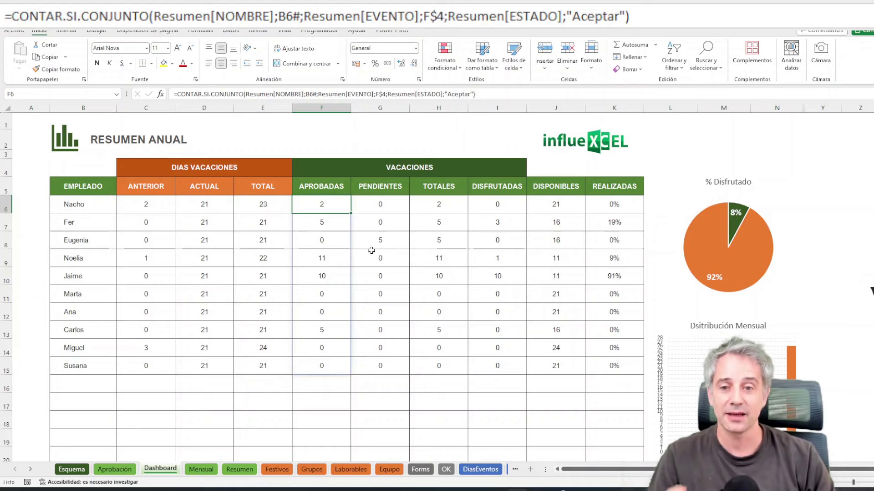
click(380, 200)
click(441, 205)
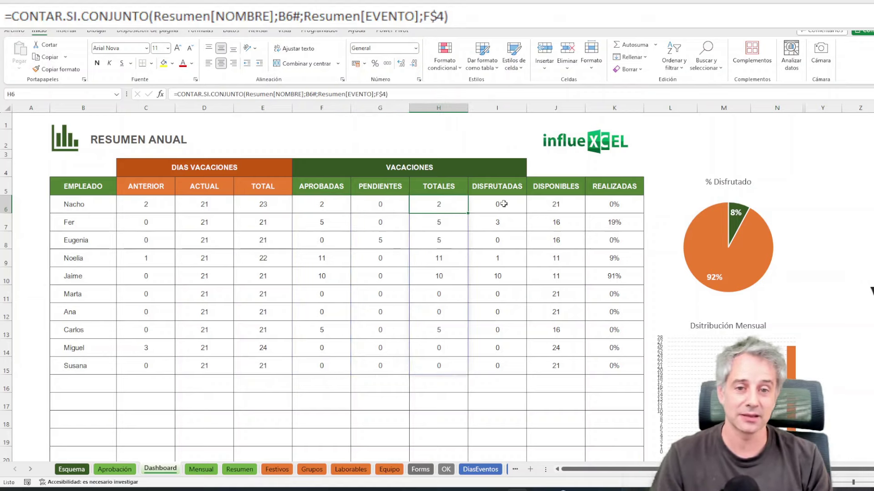
click(568, 210)
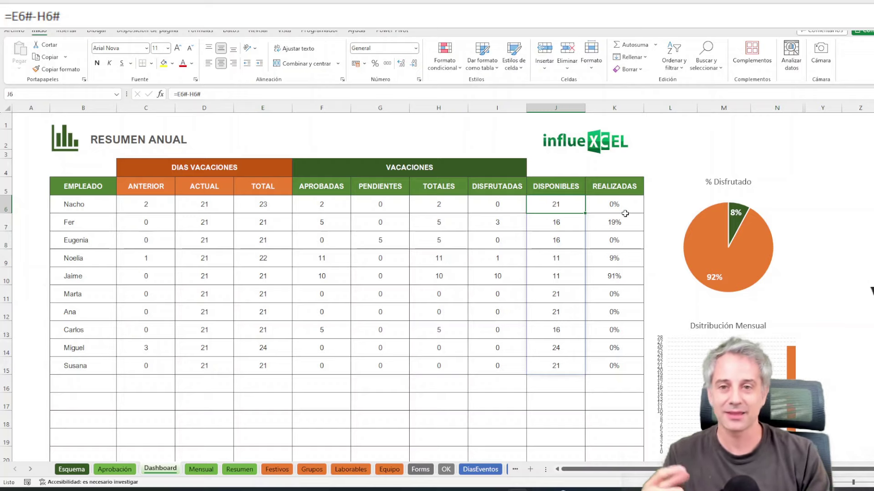
Show the Mensual sheet's December 2023 calendar for FINANZAS with its three VACACIONES events.
scroll(555, 271, down, 1)
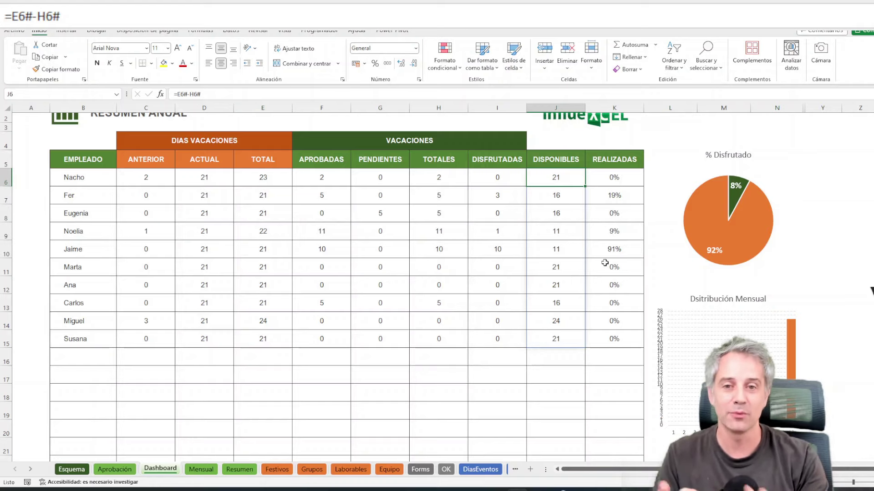
click(201, 468)
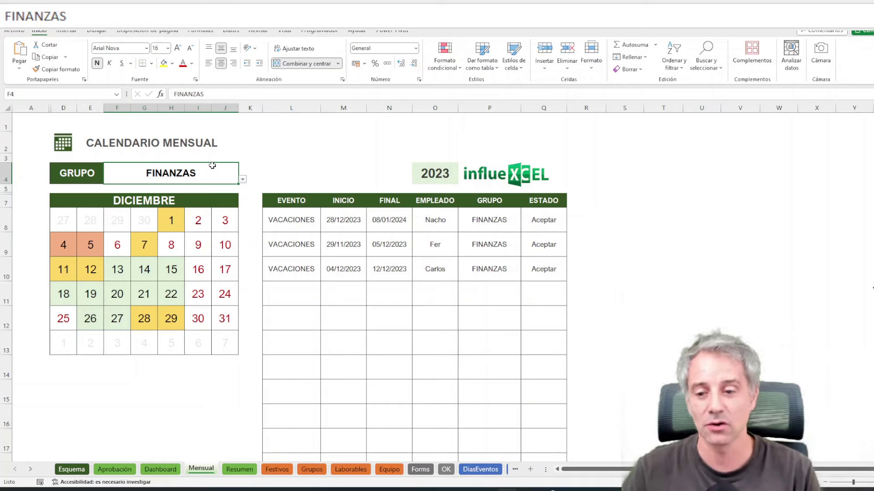
On the Resumen sheet, filter MES to 12 and clear GRUPO to list 26 of 42 records.
click(238, 472)
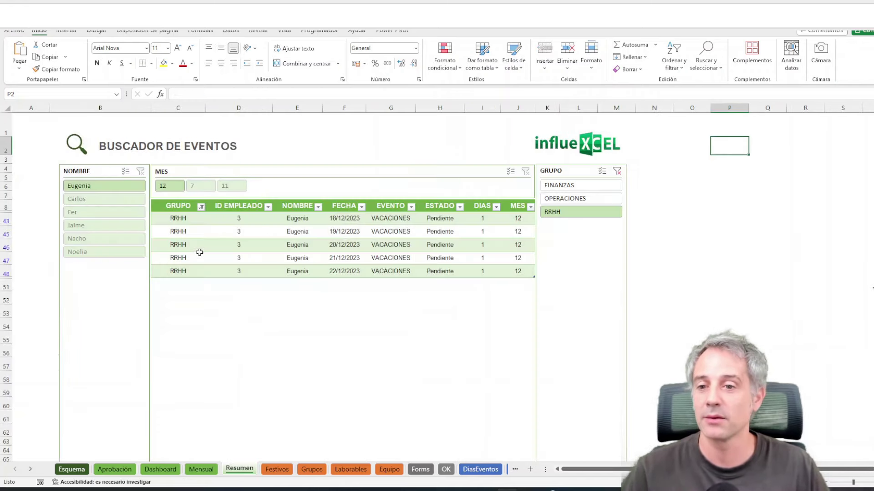
click(195, 186)
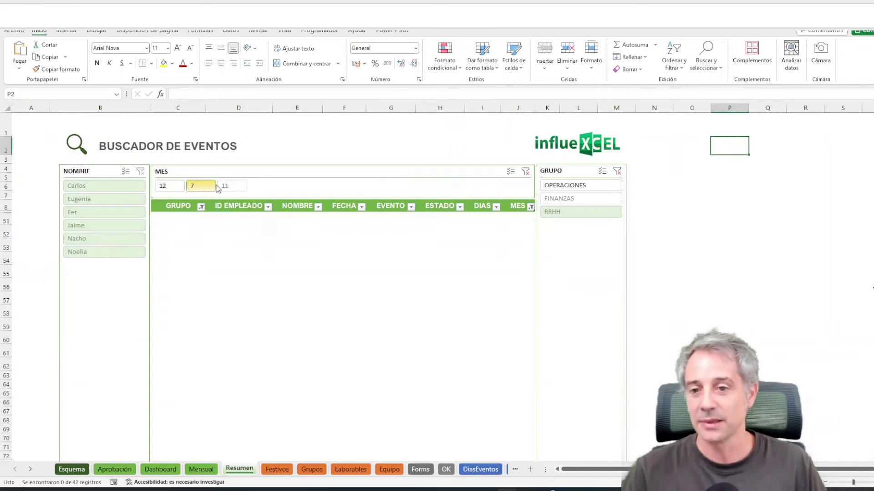
click(164, 187)
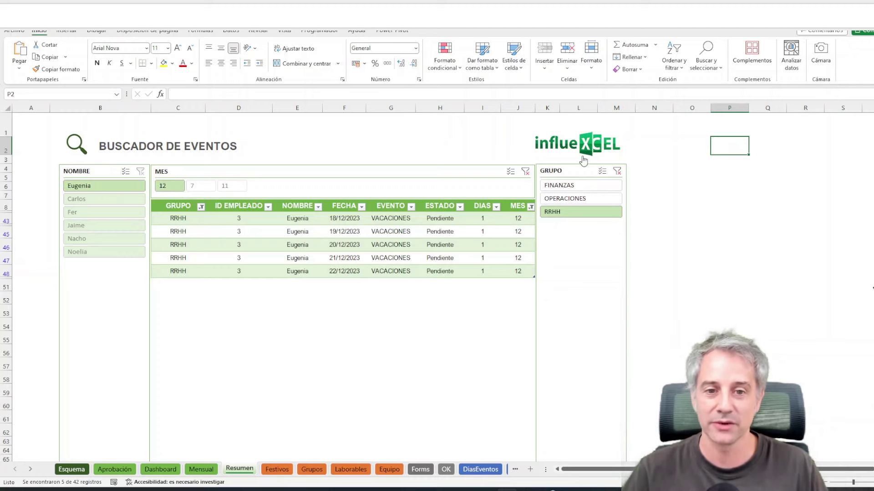
click(610, 185)
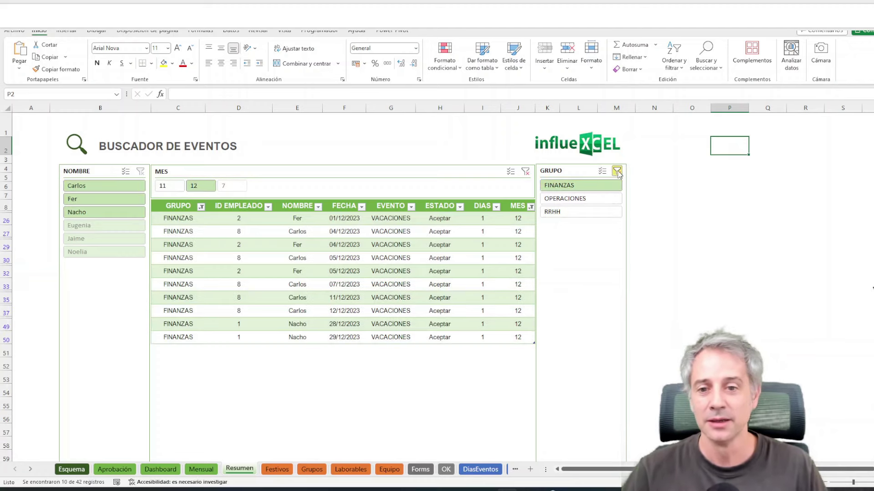
click(617, 171)
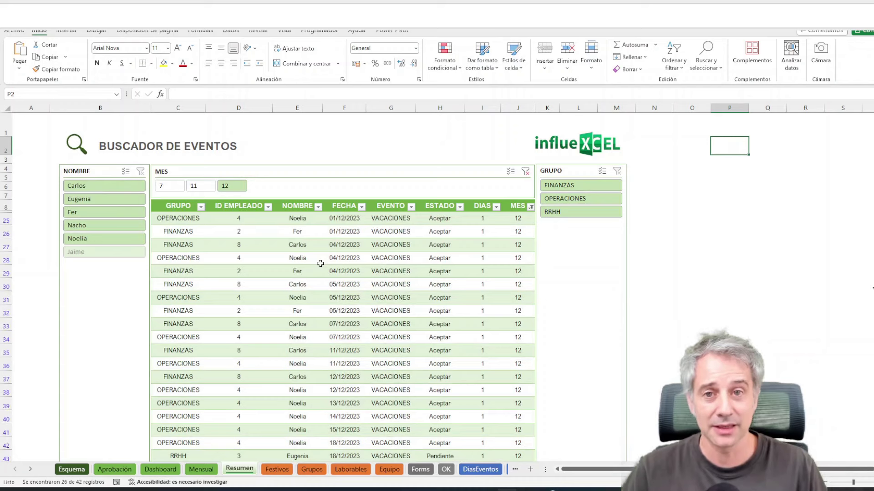